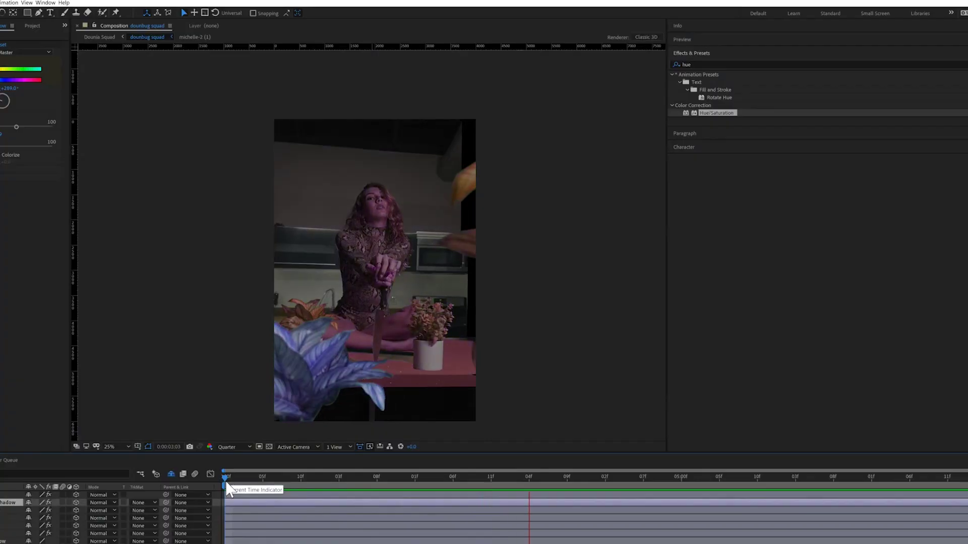
- Zoom the composition preview to 50%
key("period")
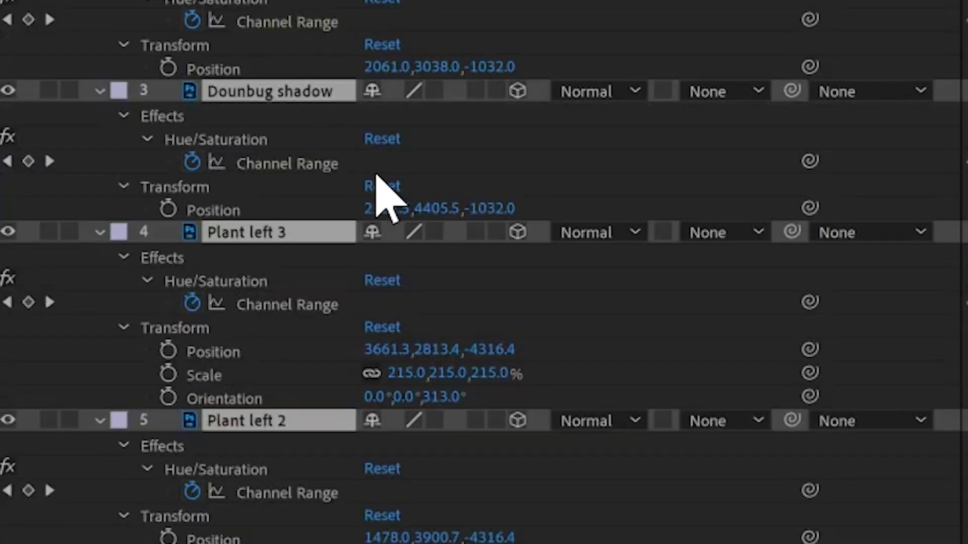
- Select the Channel Range keyframes on four layers, working up to the topmost layer
left_click(615, 277)
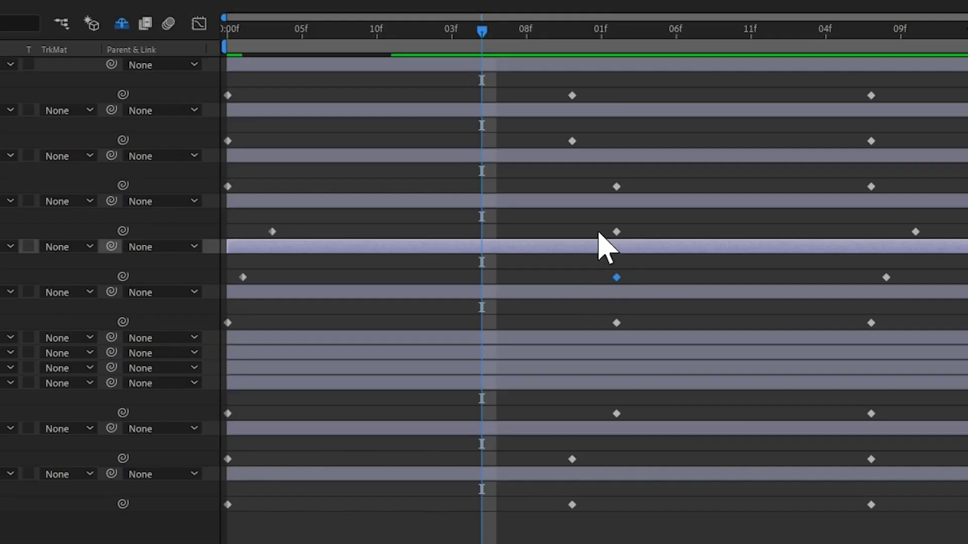
left_click(616, 186)
left_click(616, 141)
left_click(572, 95)
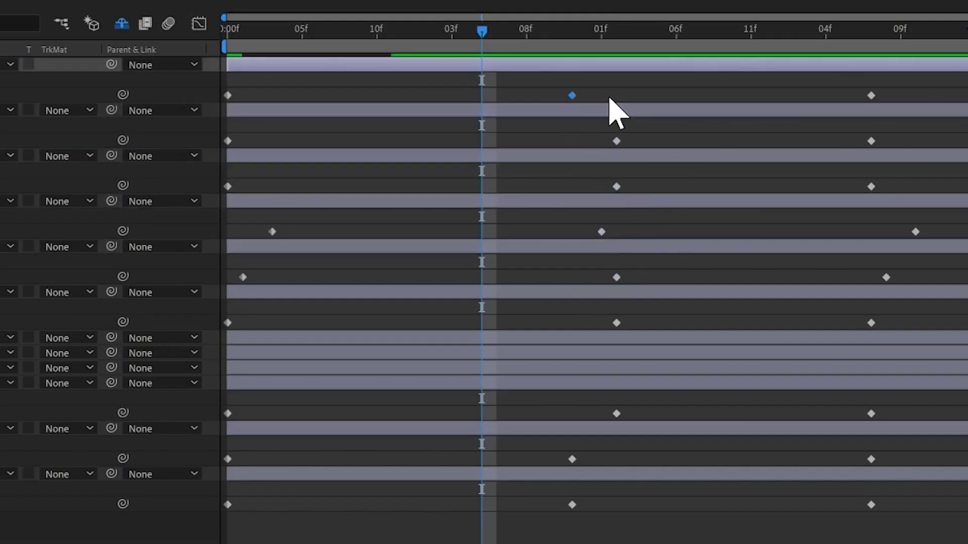
- Drag the Channel Range keyframes on several layers so they line up on one frame
left_click_drag(602, 231, 615, 231)
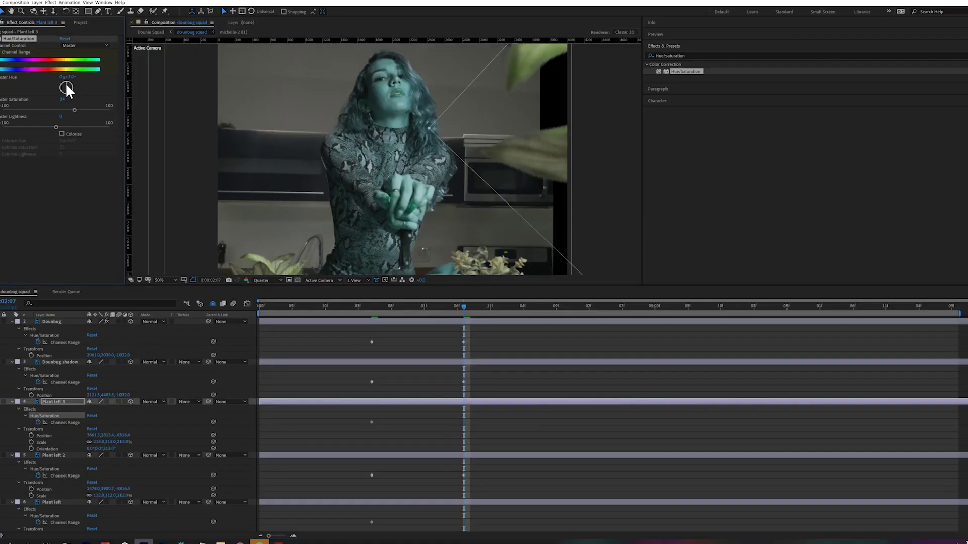
scroll(452, 448, "down", 3)
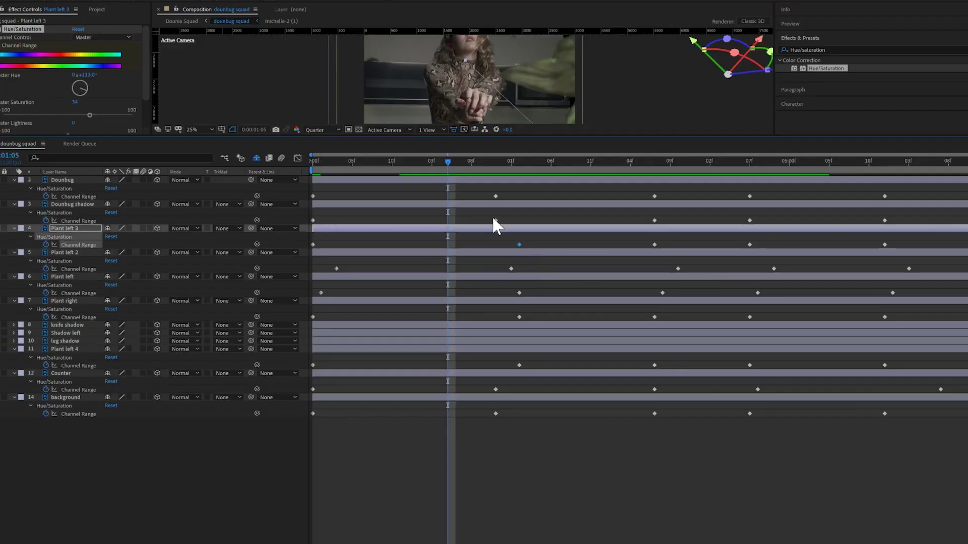
left_click_drag(496, 220, 519, 220)
left_click_drag(495, 196, 519, 196)
left_click_drag(511, 268, 519, 269)
left_click_drag(496, 389, 519, 413)
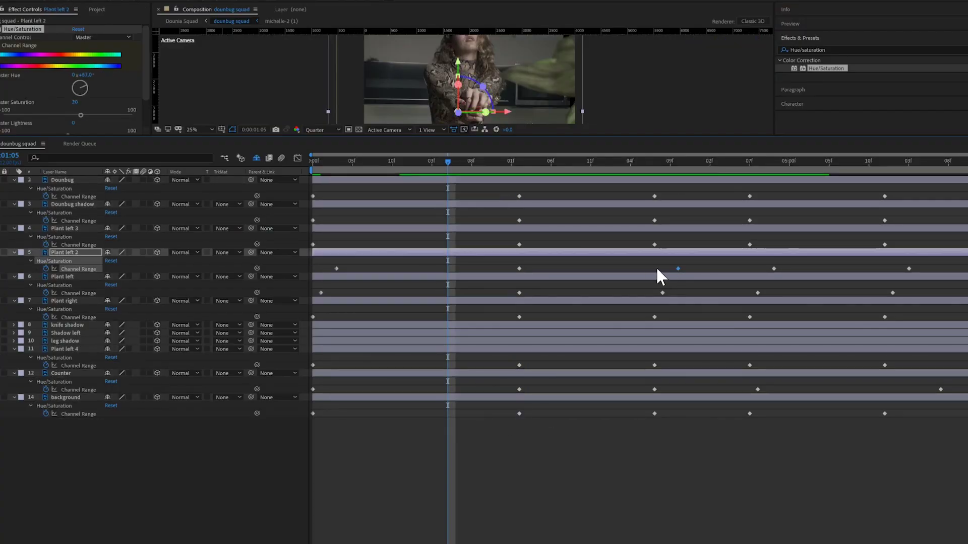
- Align the Plant left and Plant left 2 keyframes, then reveal every layer's modified properties
left_click_drag(678, 269, 654, 269)
left_click_drag(662, 293, 654, 292)
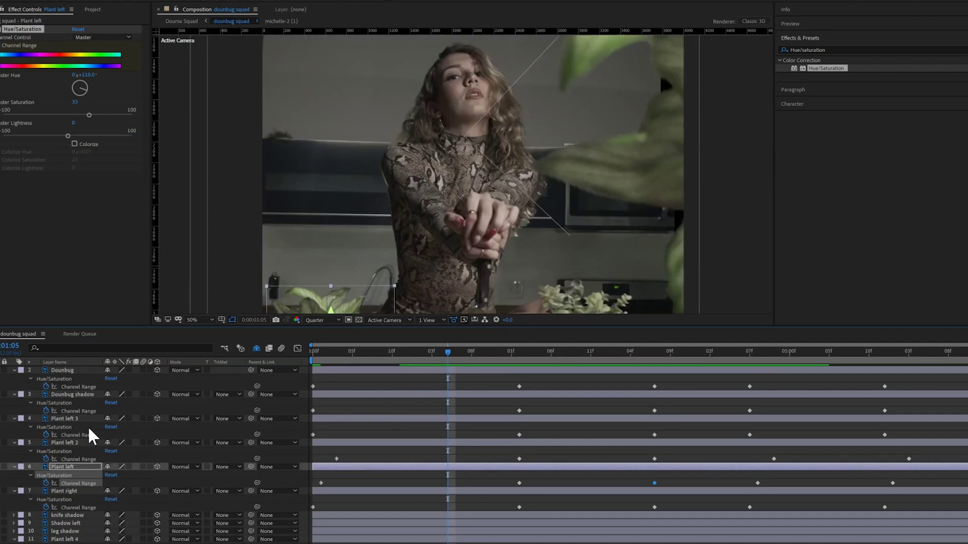
key("ctrl+a")
key("u")
key("u")
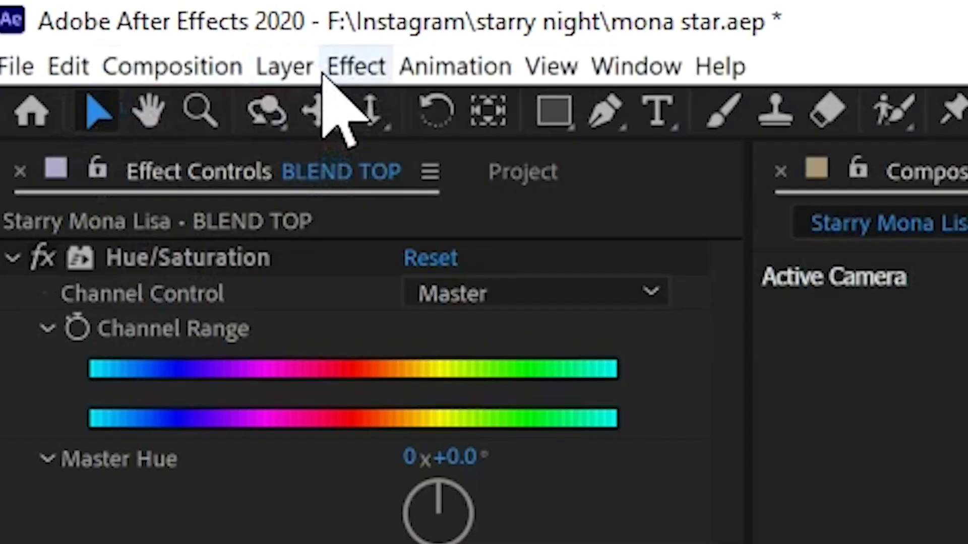
- Create a new adjustment layer from the Layer > New menu
left_click(294, 81)
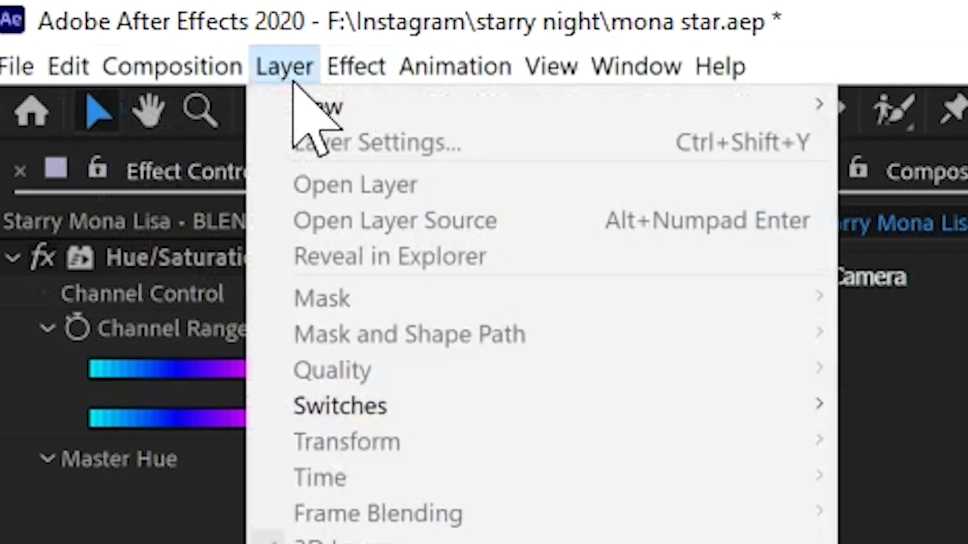
mouse_move(308, 103)
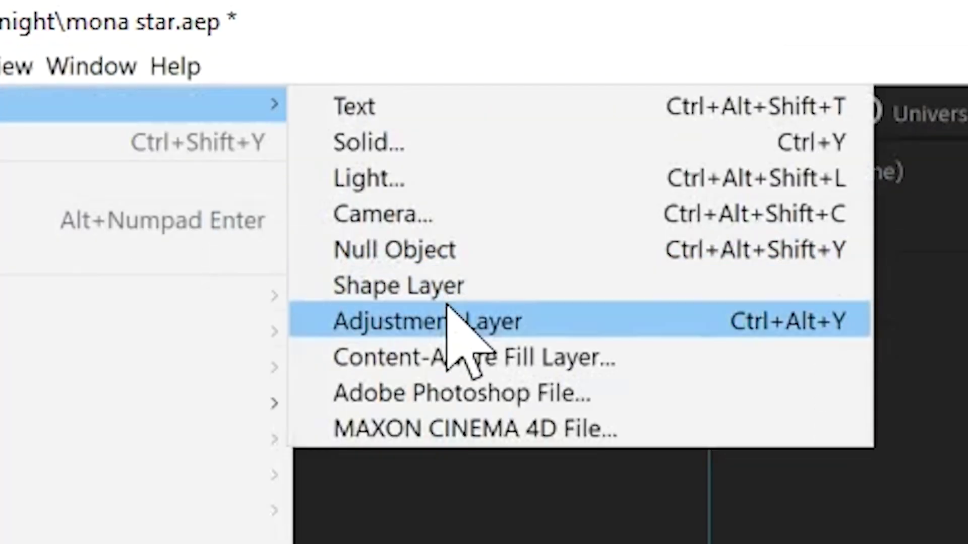
left_click(450, 309)
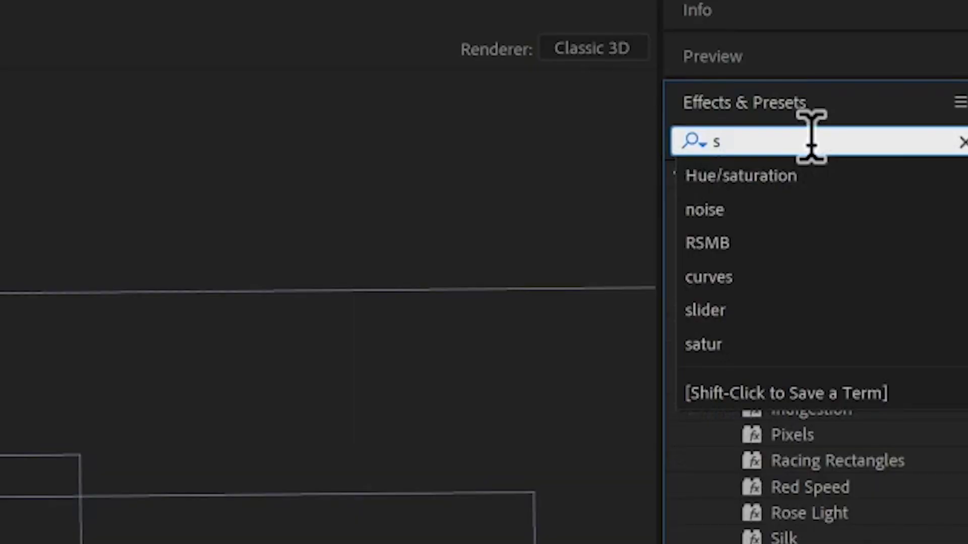
- Correct the 'lidder' search to 'slider' and apply Slider Control to the controller layer
type("lidder")
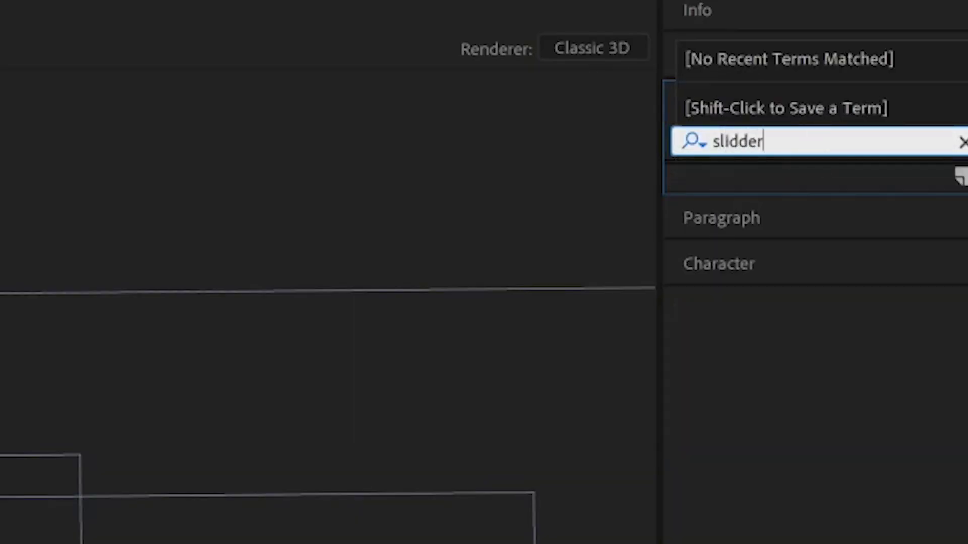
key("ctrl+a")
key("BackSpace")
type("slider")
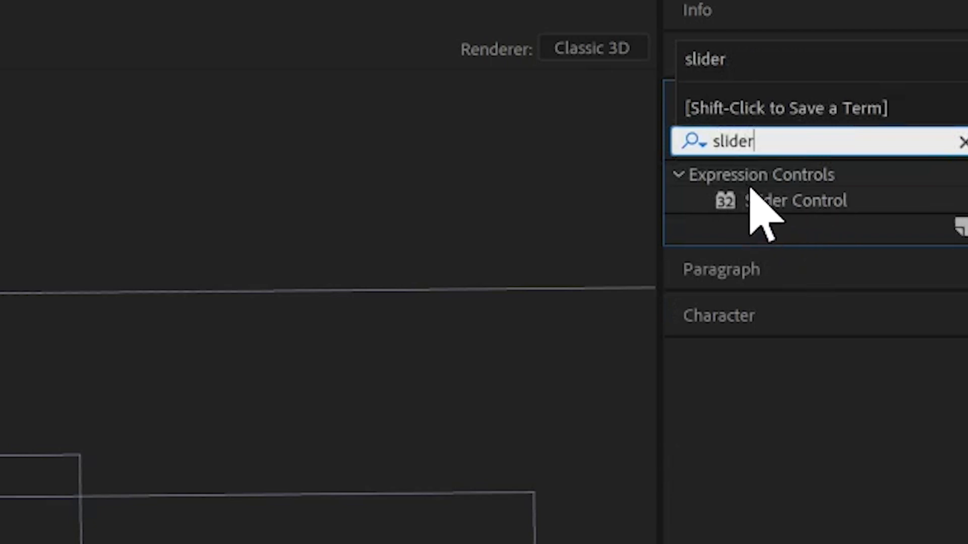
left_click_drag(748, 187, 745, 199)
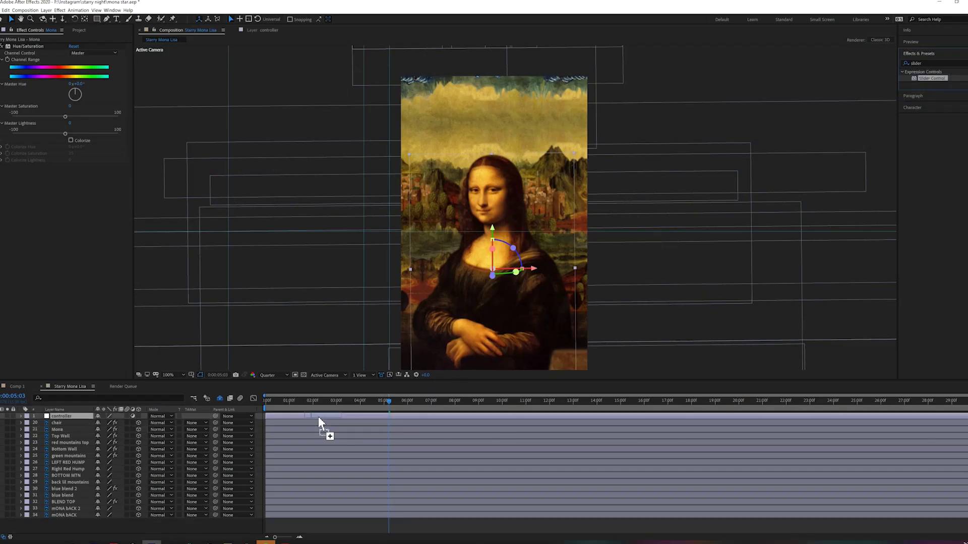
left_click_drag(318, 416, 318, 417)
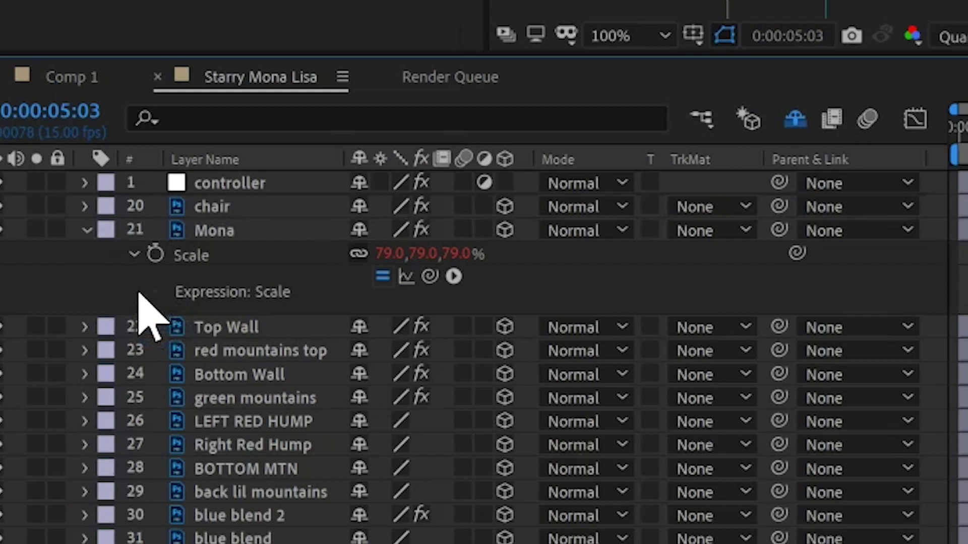
- Pick-whip Mona's Scale expression to the controller's Slider, then set the Slider to 16
left_click(155, 255, "alt")
left_click(260, 186)
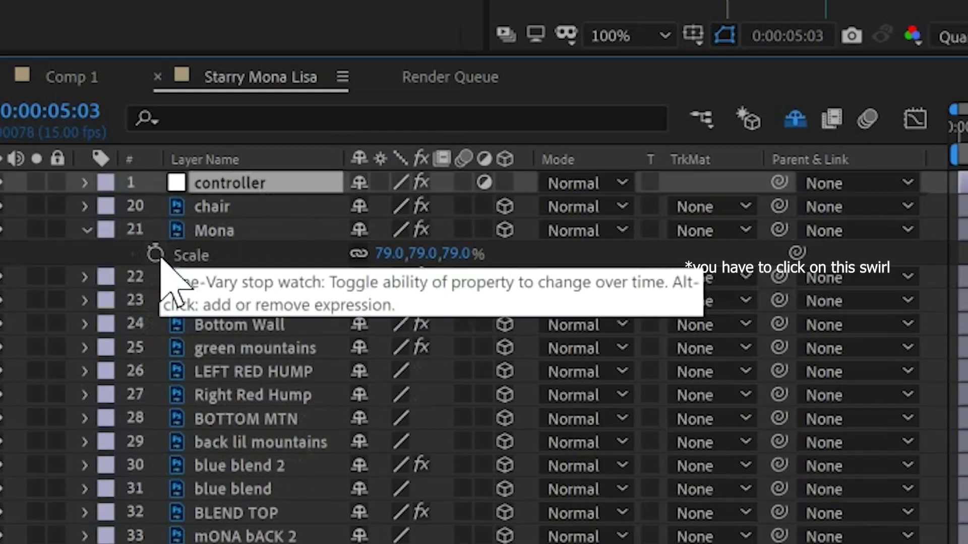
left_click_drag(726, 172, 276, 0)
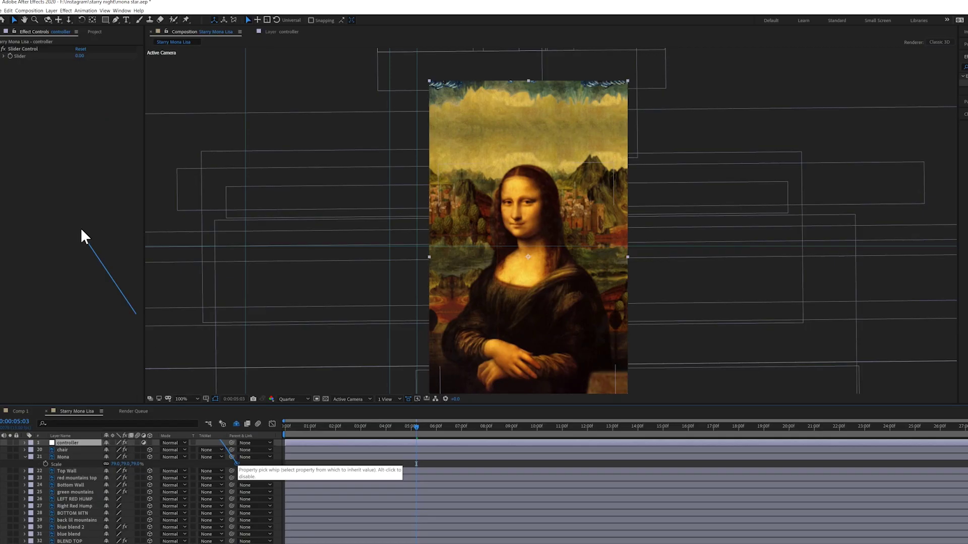
left_click_drag(30, 28, 27, 58)
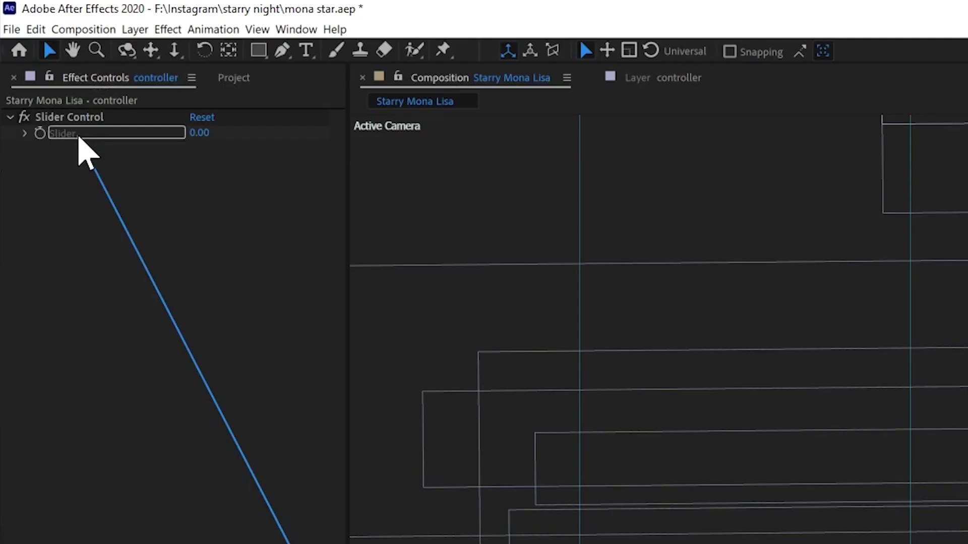
left_click_drag(81, 138, 80, 135)
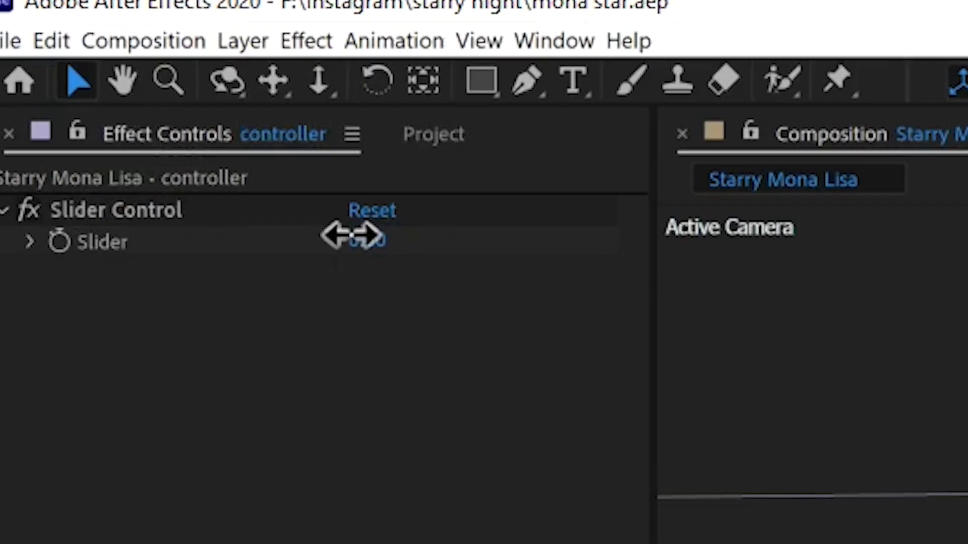
left_click_drag(352, 235, 422, 237)
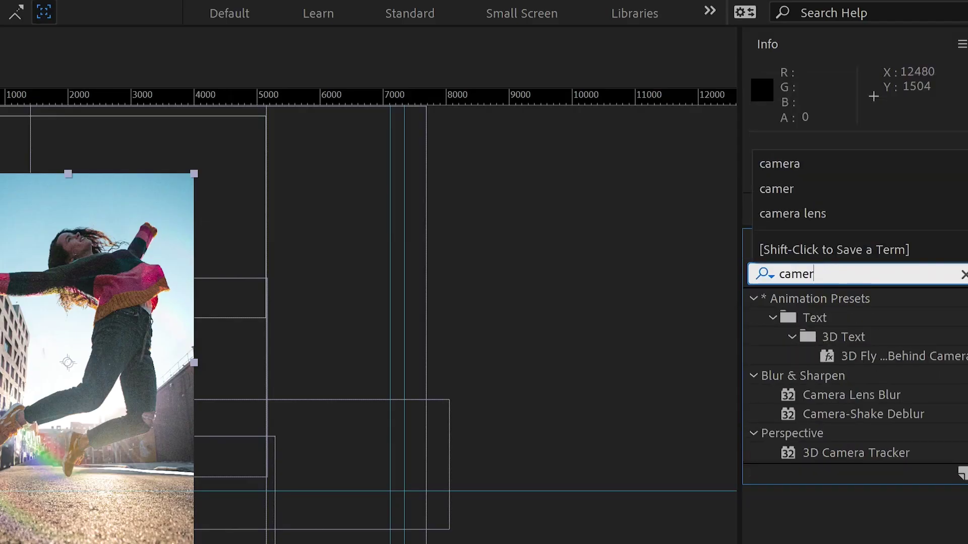
- Rename the Slider Control to 'model' and duplicate it
type("len")
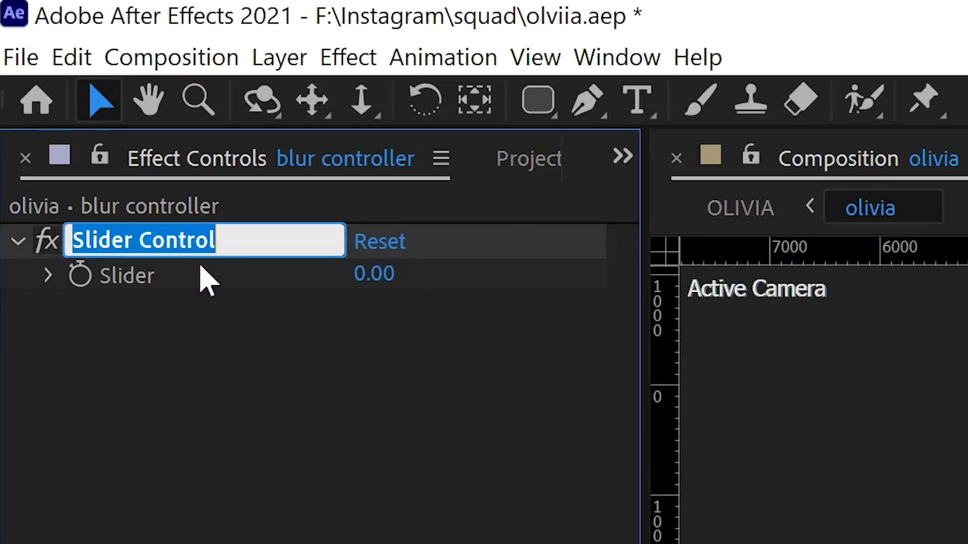
type("model")
key("Return")
right_click(190, 249)
left_click(304, 416)
- Rename the copy 'building', duplicate it as building 2, and rename that copy 'groun'
right_click(202, 310)
left_click(238, 335)
type("building")
right_click(201, 311)
left_click(335, 476)
key("Return")
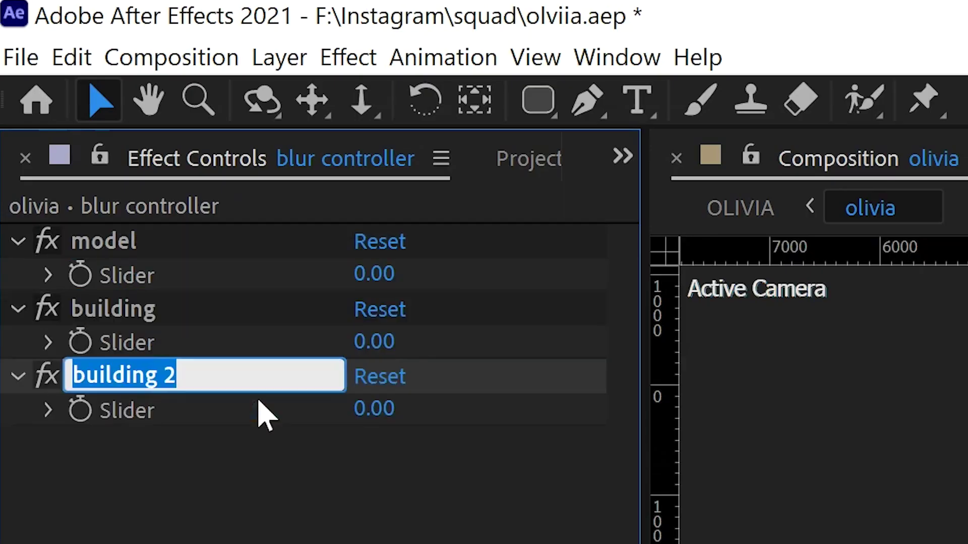
type("groun")
- Link a layer's Camera Lens Blur to a slider, preview near the start, and enlarge the timeline
left_click_drag(335, 440, 285, 451)
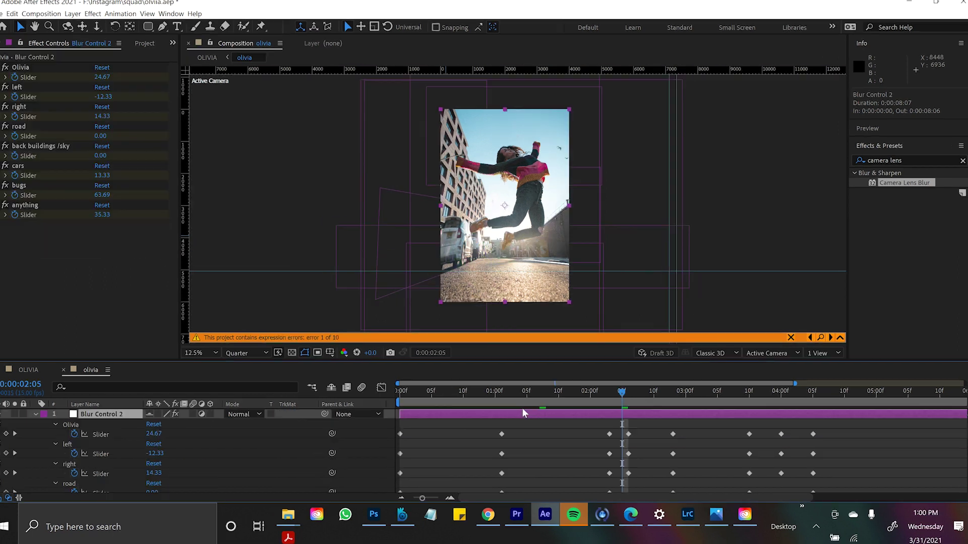
left_click_drag(514, 403, 533, 433)
left_click_drag(513, 361, 513, 89)
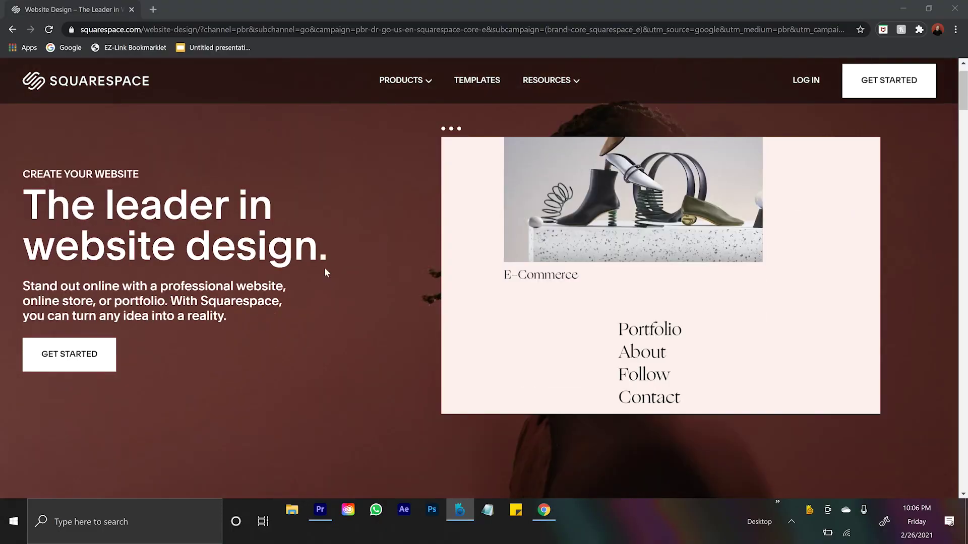
- Scroll down the Squarespace site to reach the Member Areas page
scroll(326, 272, "down", 5)
scroll(326, 280, "down", 3)
scroll(326, 281, "down", 10)
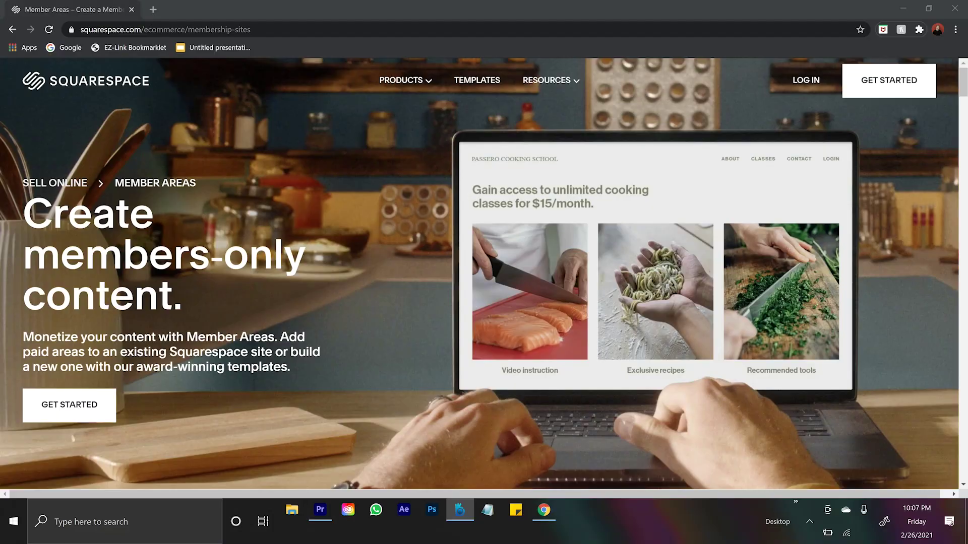
- Scroll through the Member Areas and portfolio pages to the Crosby template in Popular Designs
scroll(519, 258, "down", 10)
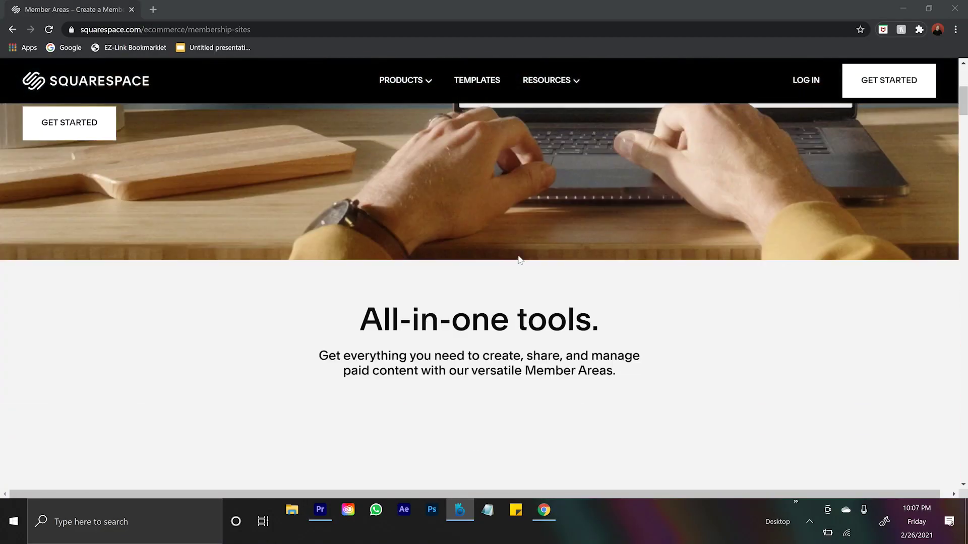
scroll(520, 259, "down", 1)
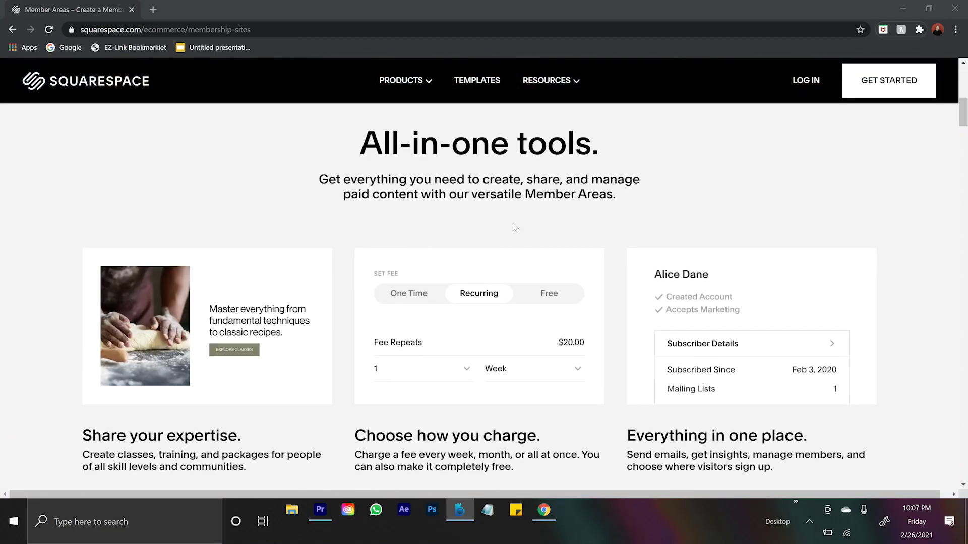
scroll(336, 177, "down", 9)
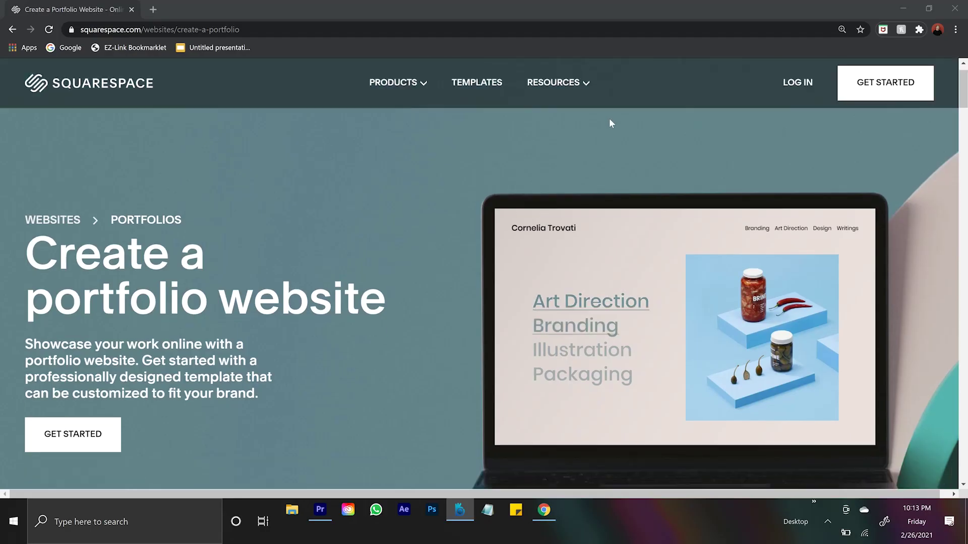
scroll(609, 118, "down", 1)
scroll(609, 119, "down", 1)
scroll(608, 120, "down", 5)
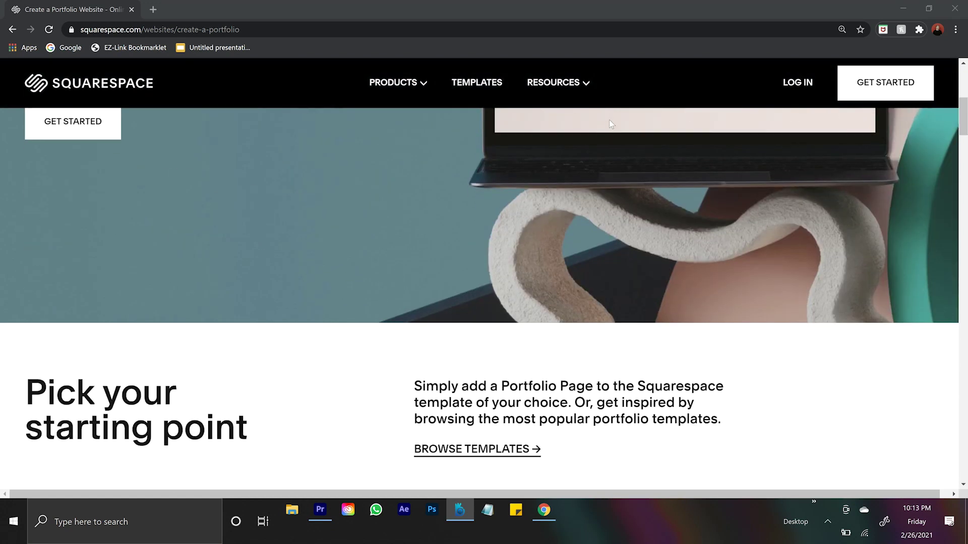
scroll(609, 125, "down", 2)
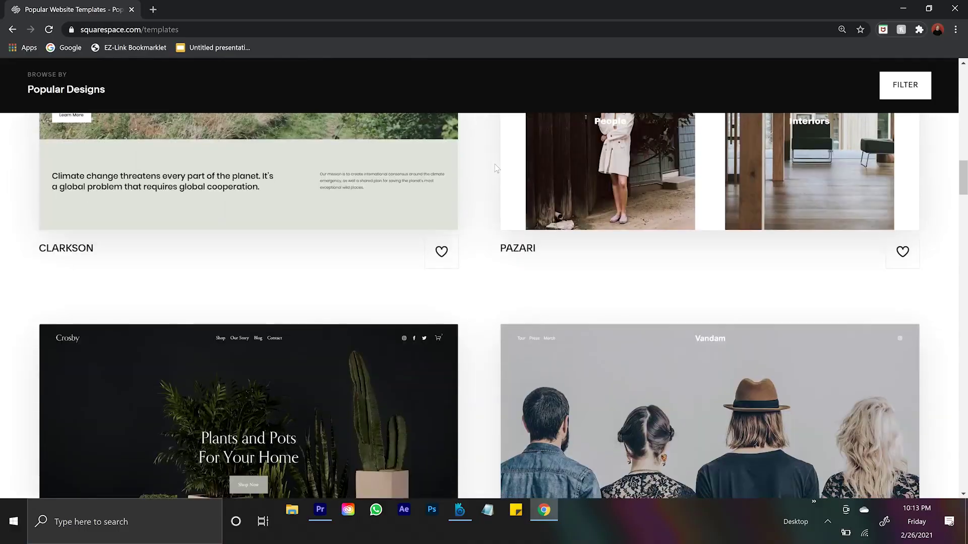
scroll(494, 164, "down", 4)
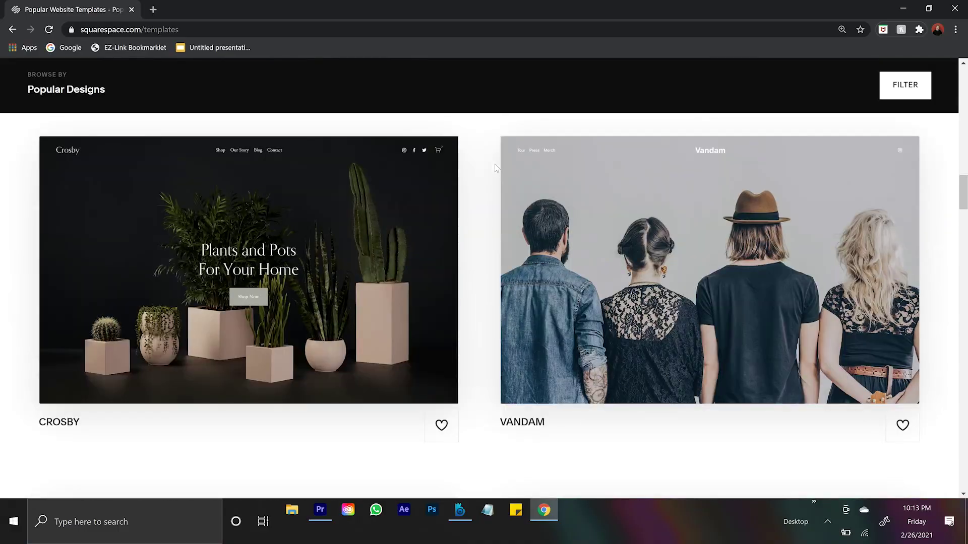
scroll(496, 166, "up", 1)
mouse_move(398, 204)
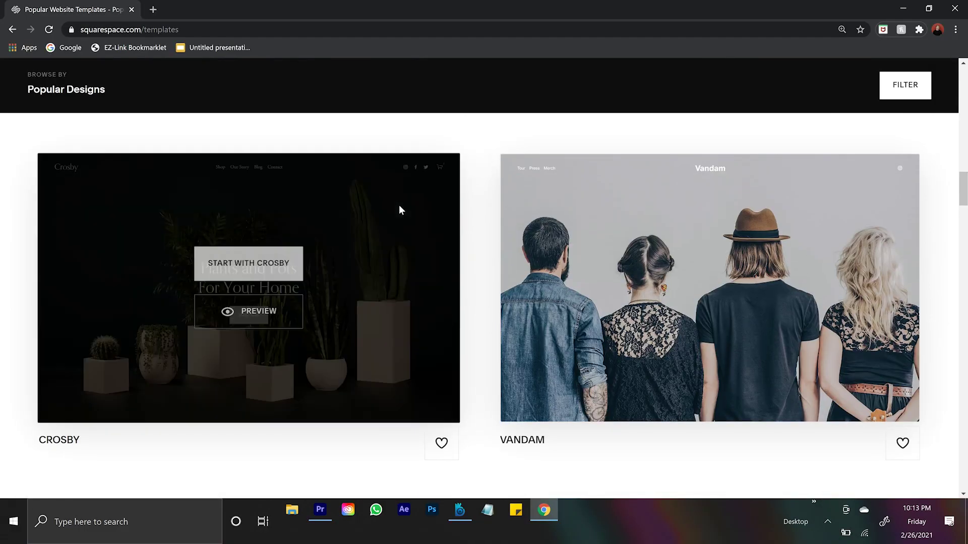